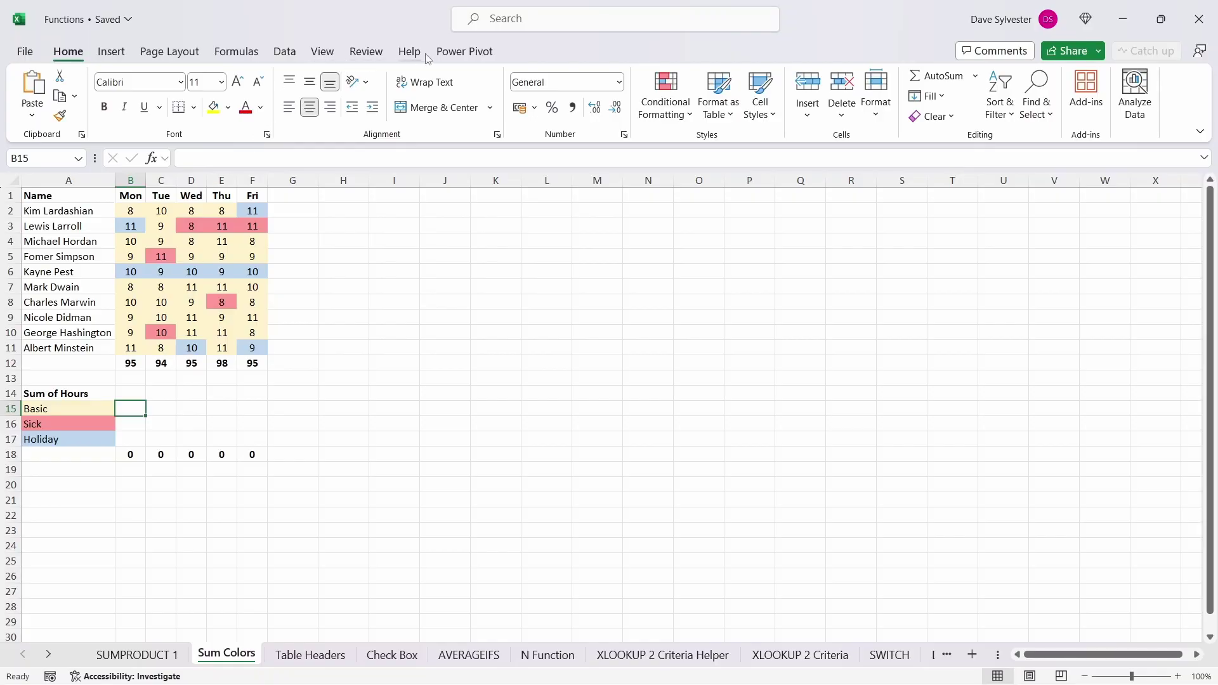
- Turn on the Developer tab in ribbon customisation and launch Visual Basic for Functions.xlsm
right_click(292, 56)
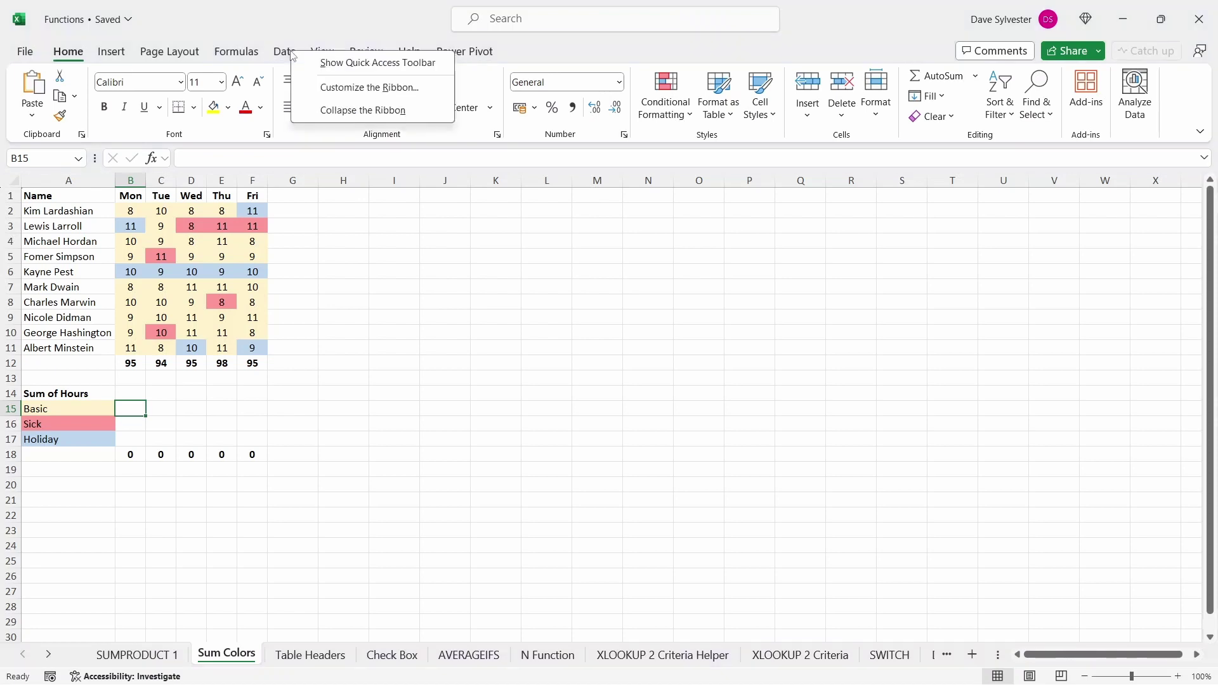
click(364, 95)
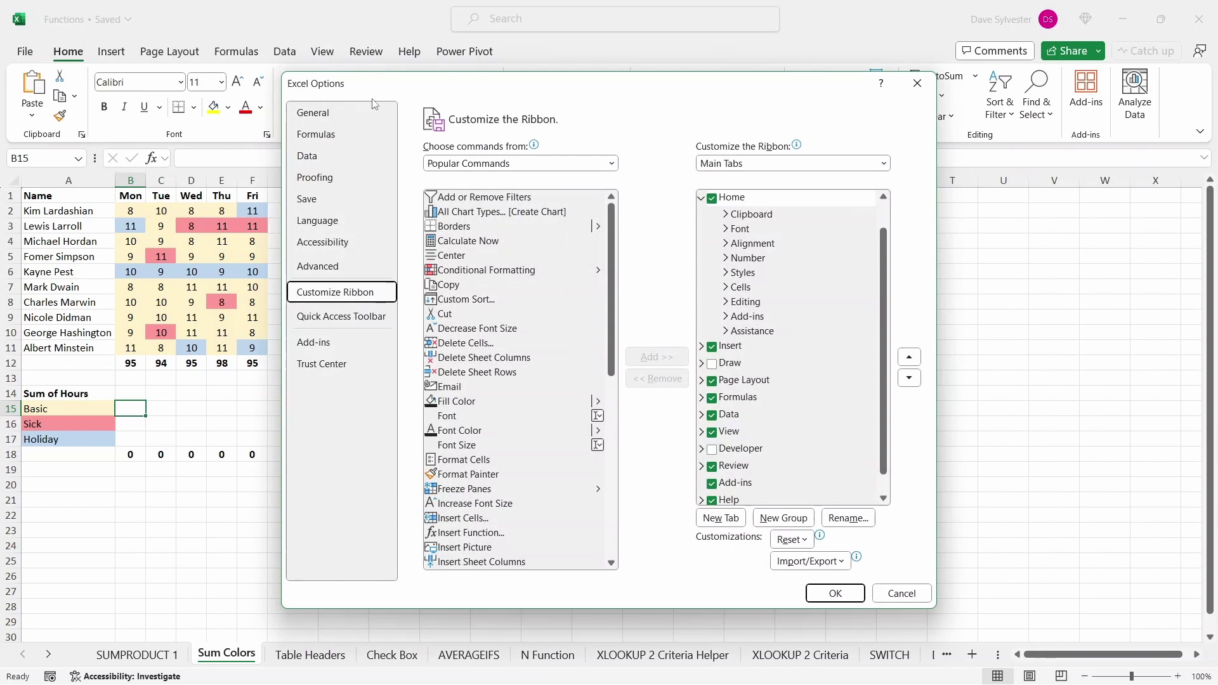
click(712, 449)
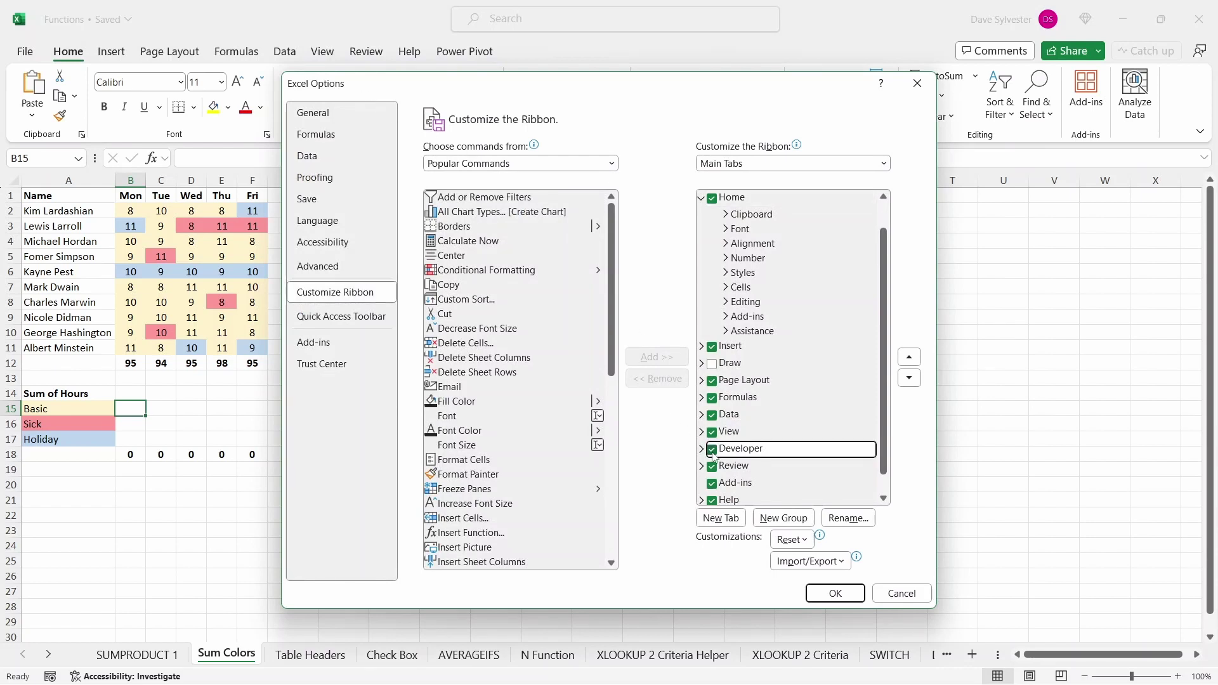
click(844, 594)
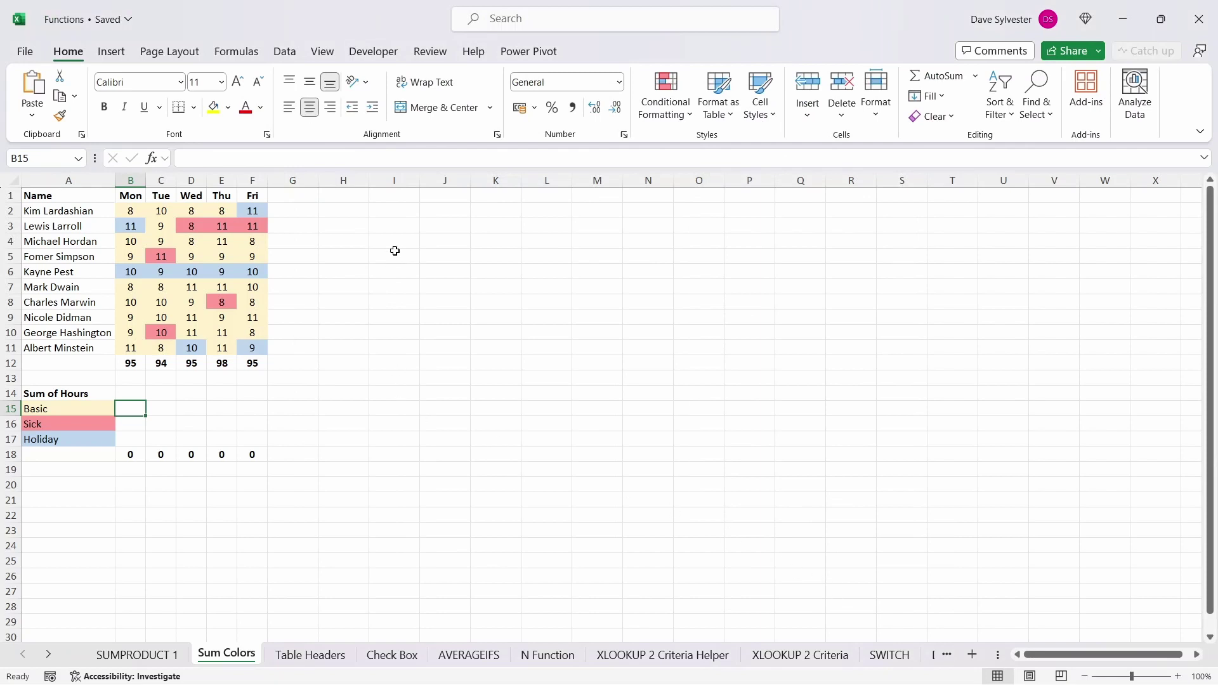
click(382, 55)
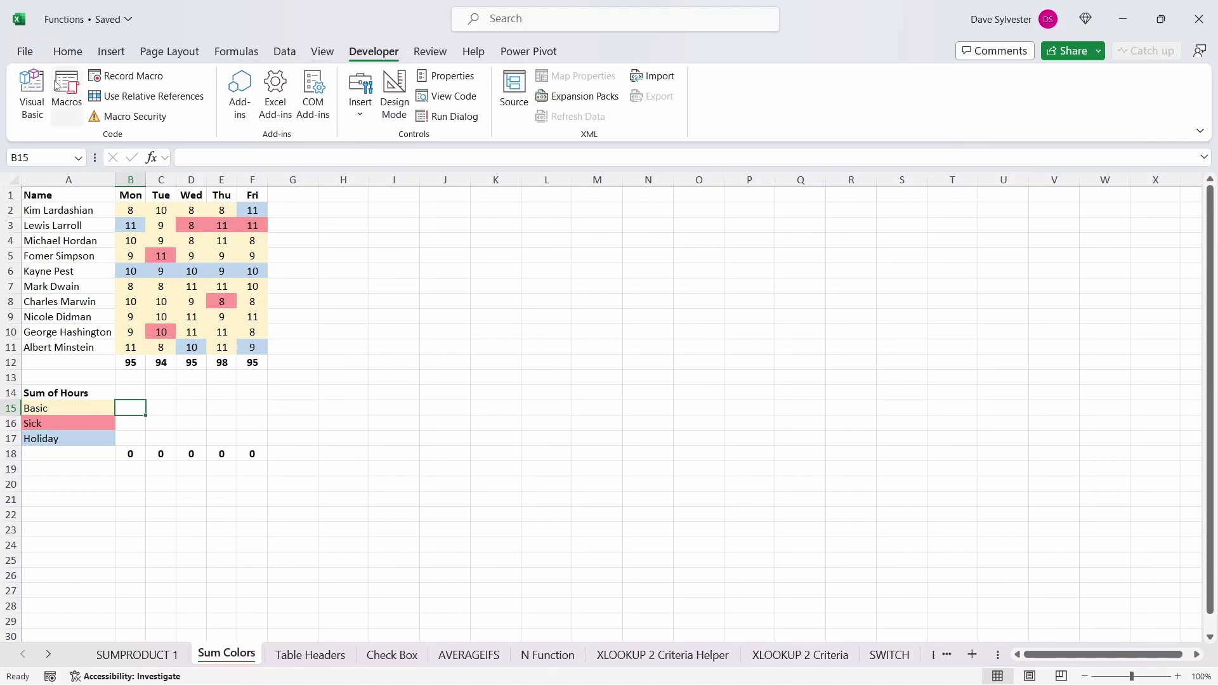
click(31, 92)
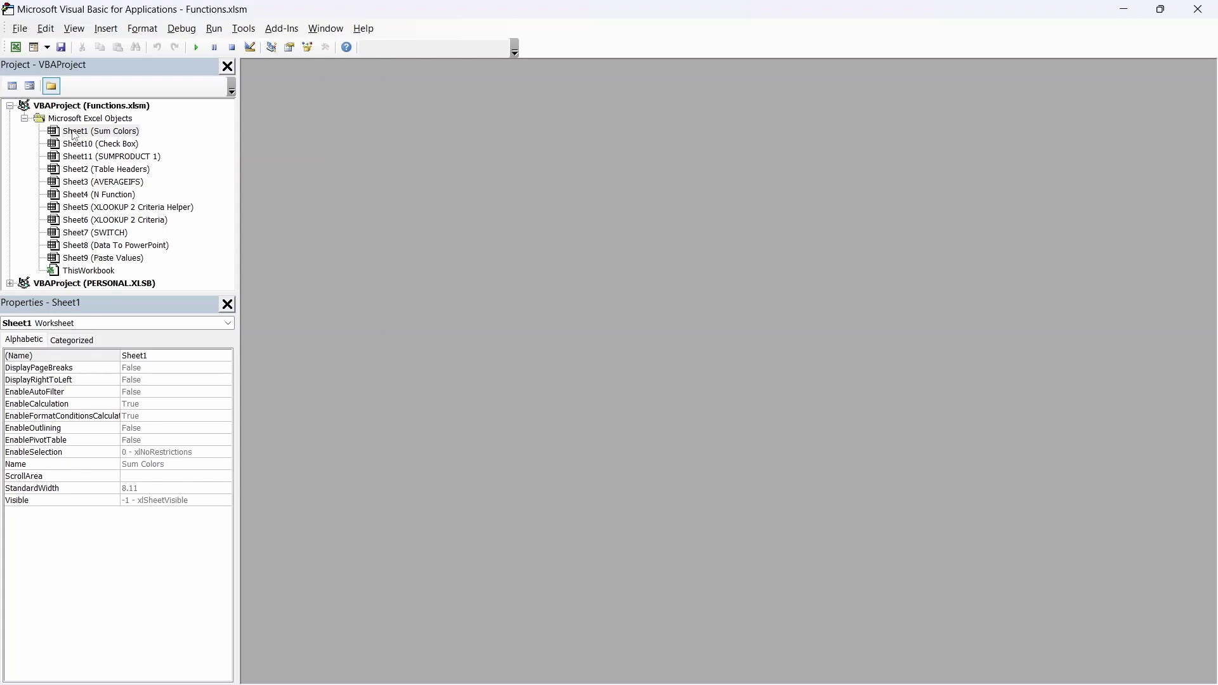
- Insert Module1 into the project and paste in the SumColors function code
right_click(75, 133)
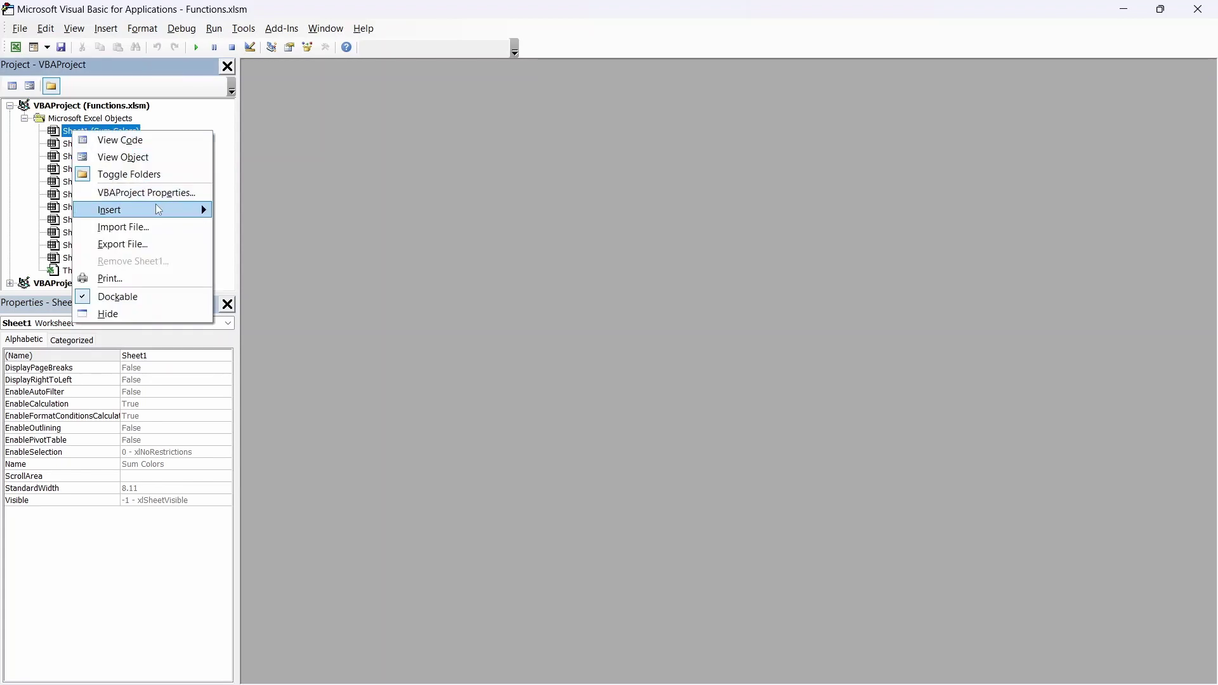
mouse_move(159, 209)
click(266, 230)
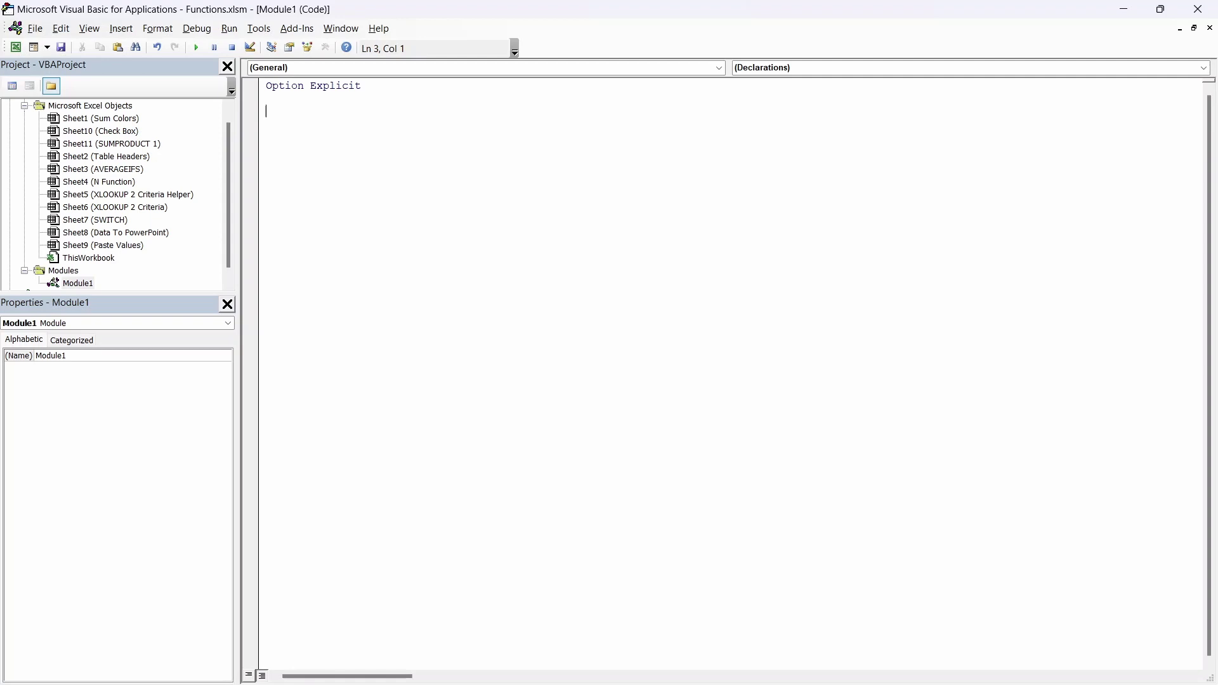
text(Function SumColors(SumRange As Range, MatchColor As Range) As Double      Dim cell As Range     Dim MyColor As Long      MyColor = MatchColor.Cells(1, 1).Interior.Color      For Each cell In SumRange         If cell.Interior.Color = MyColor Then             SumColors = SumColors + cell.Value         End If     Next cell  End Function)
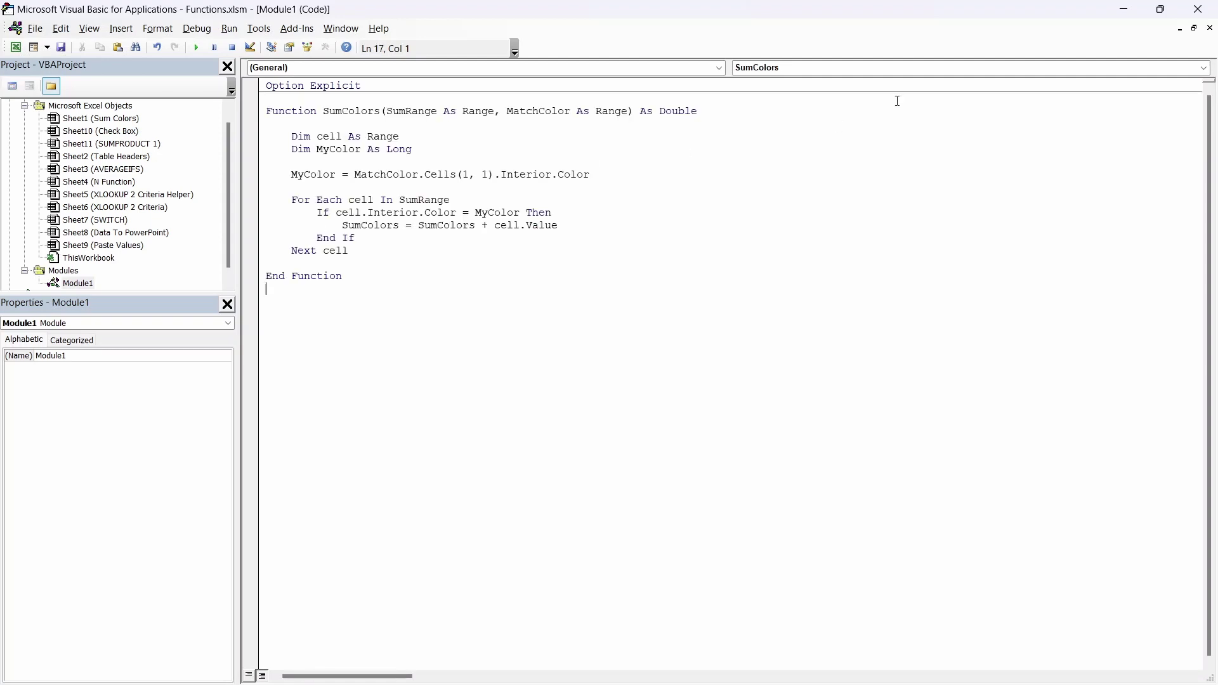
- Restore down the VBA editor so it sits beside the hours table in Excel
click(1162, 9)
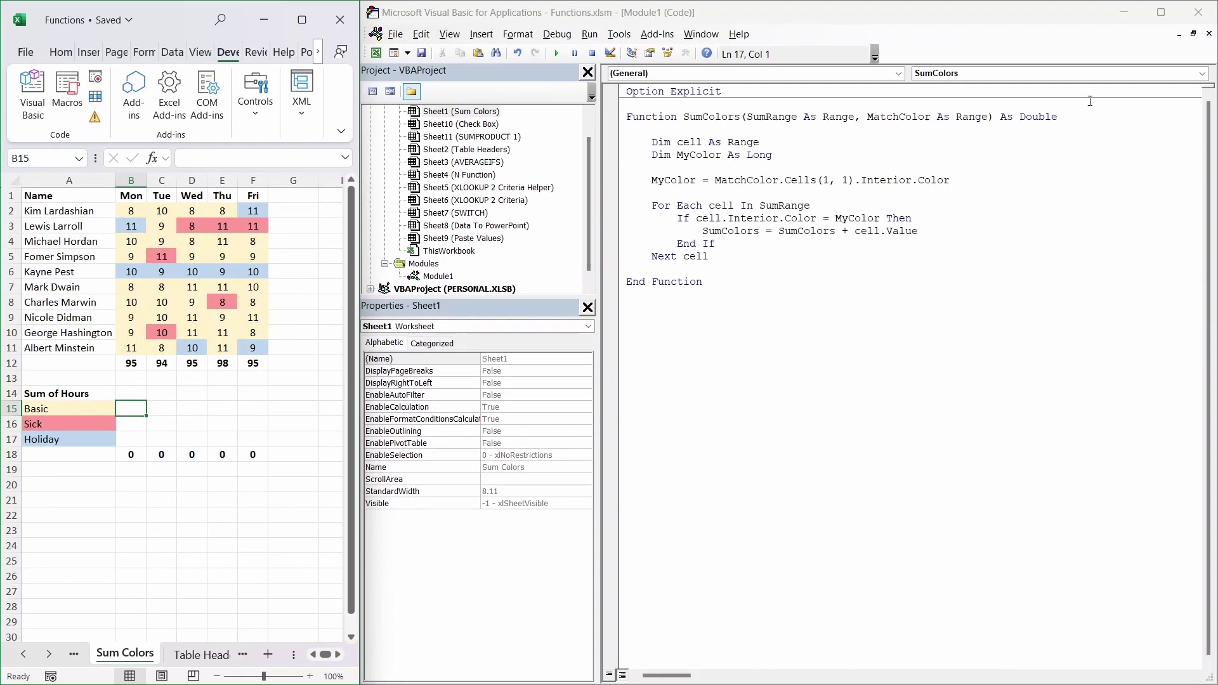
- Close the editor and start a =SumColors( formula in cell B15 from the autocomplete list
click(1198, 12)
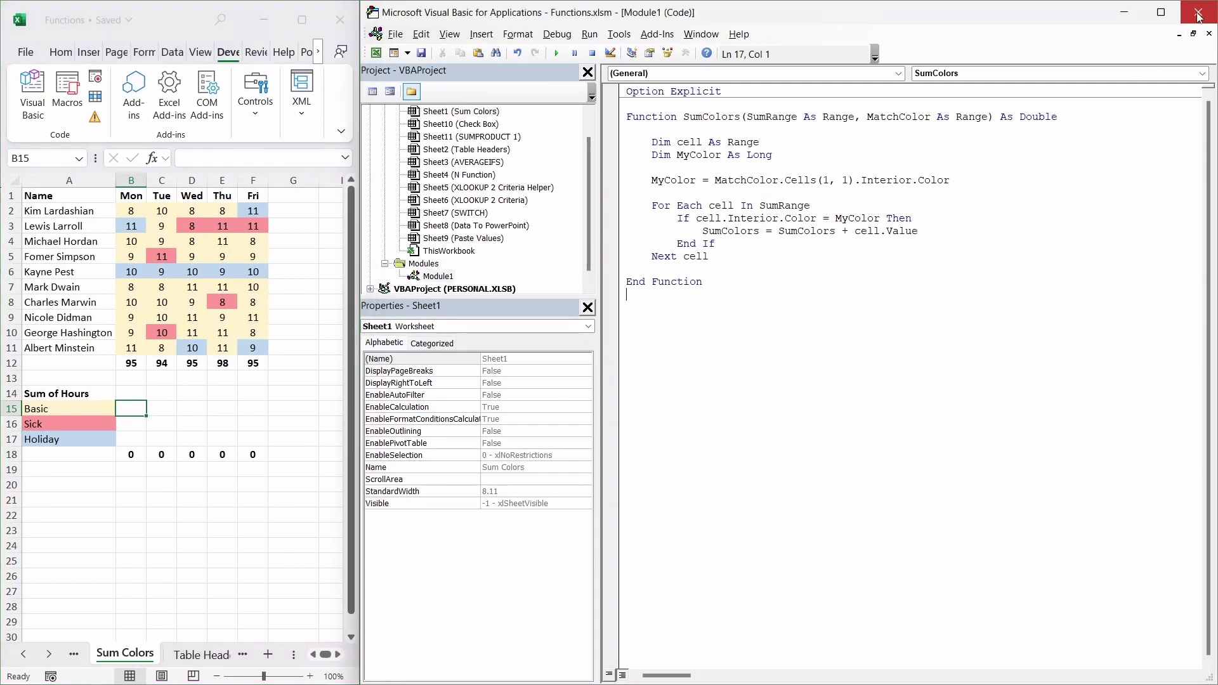
click(302, 20)
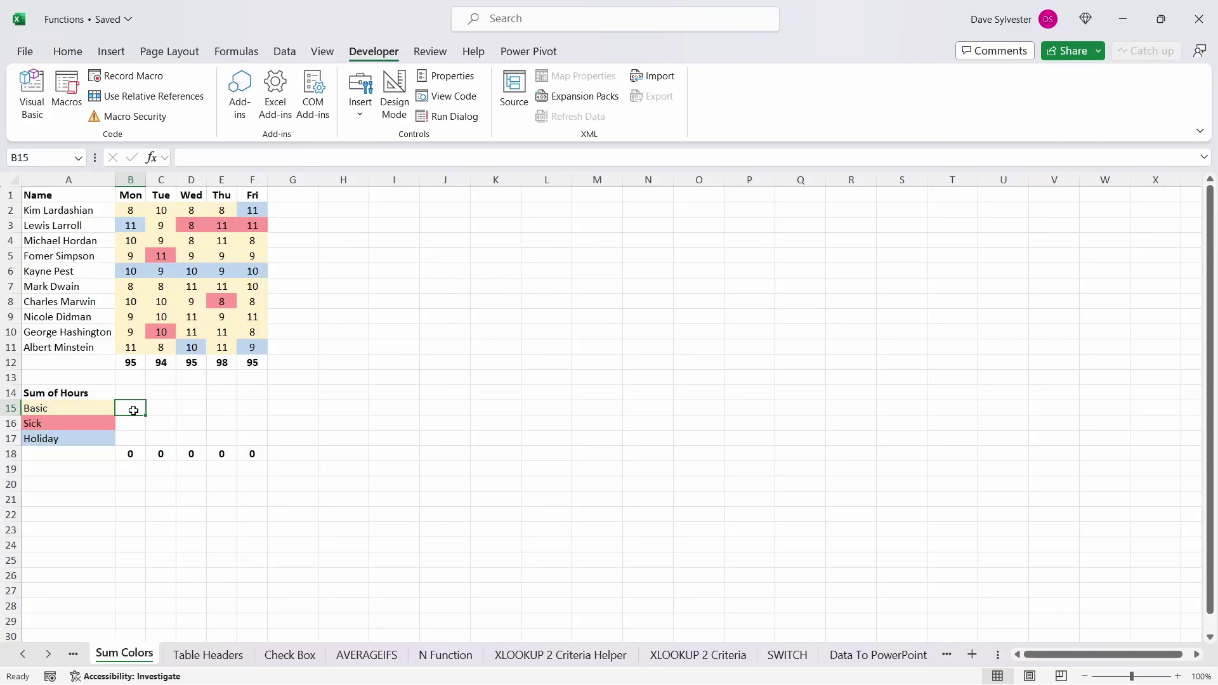
text(=sum)
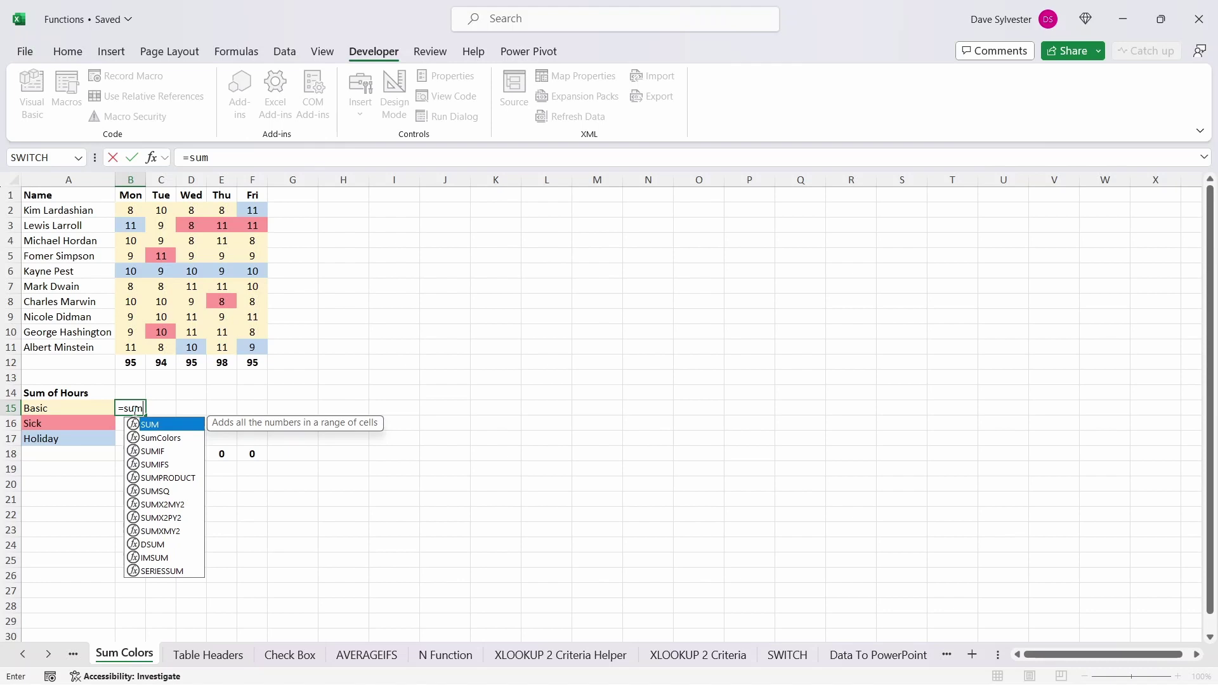
key(Down)
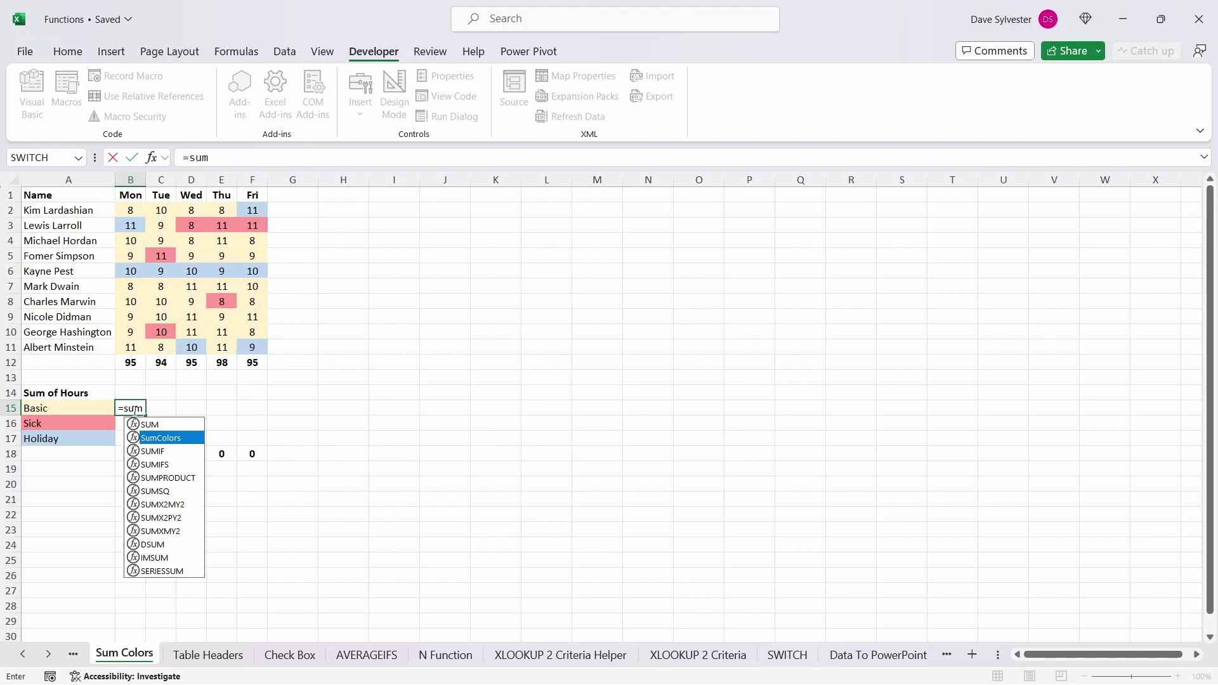
key(Tab)
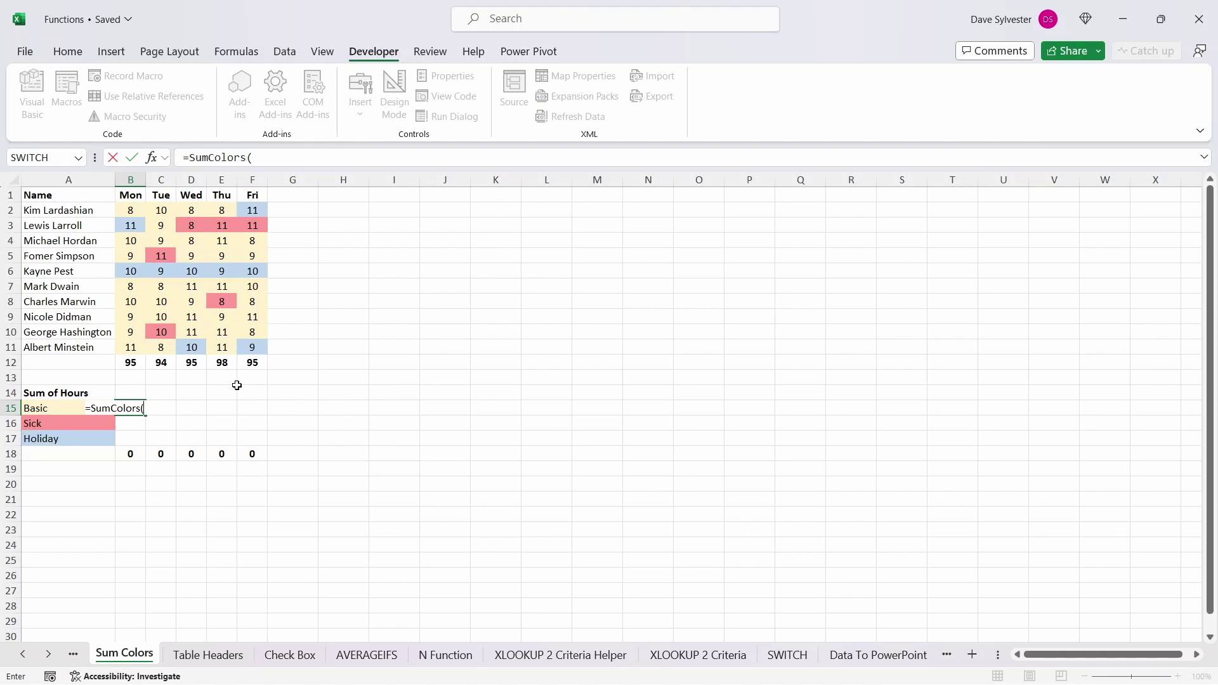
- Complete B15 as =SumColors(B$2:B$11,$A15) in Function Arguments, returning 74 Basic hours
click(152, 158)
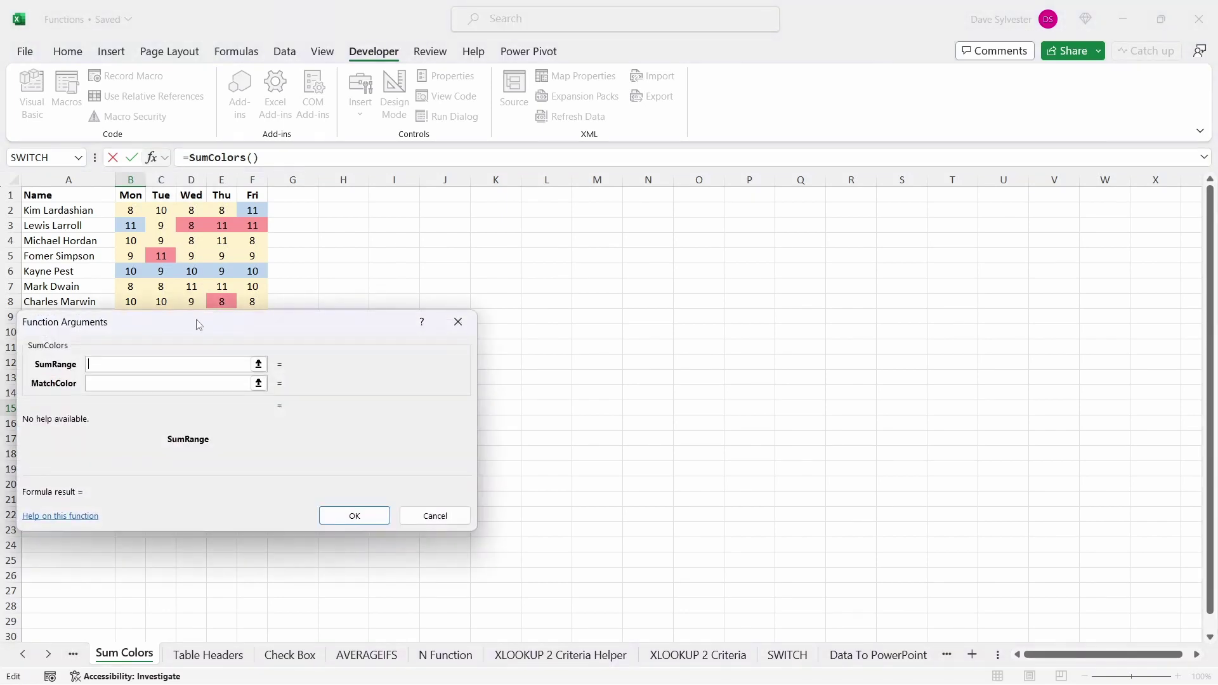
drag(198, 321, 301, 394)
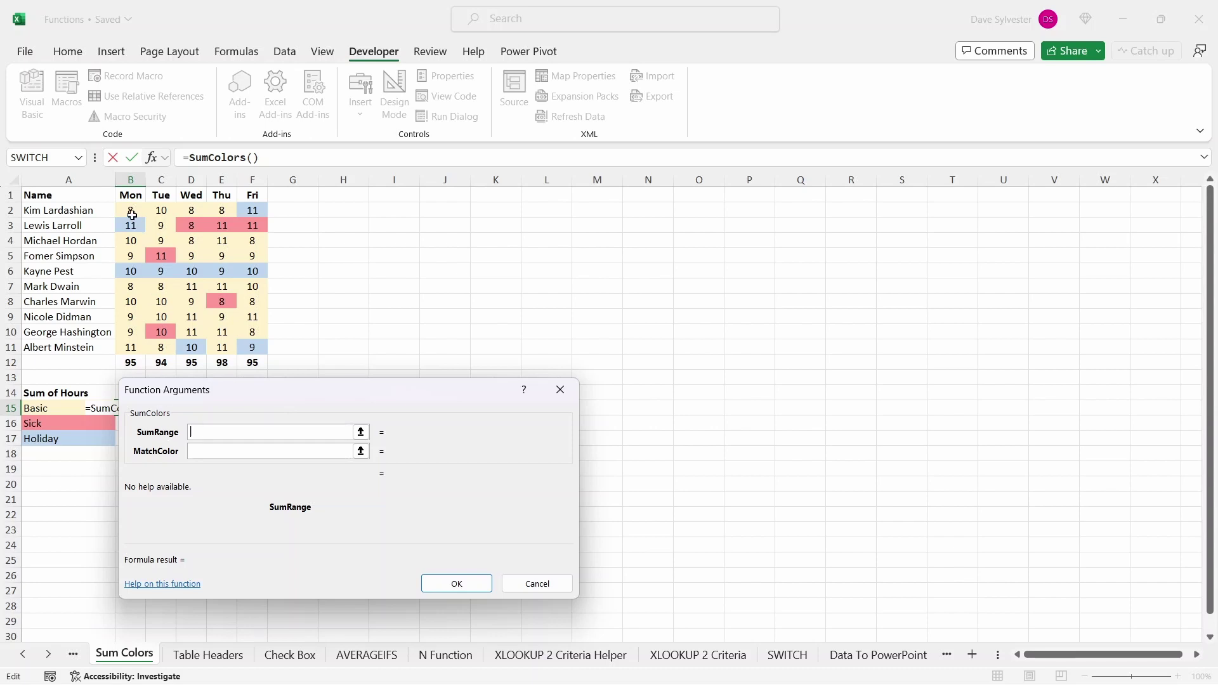
drag(130, 211, 128, 347)
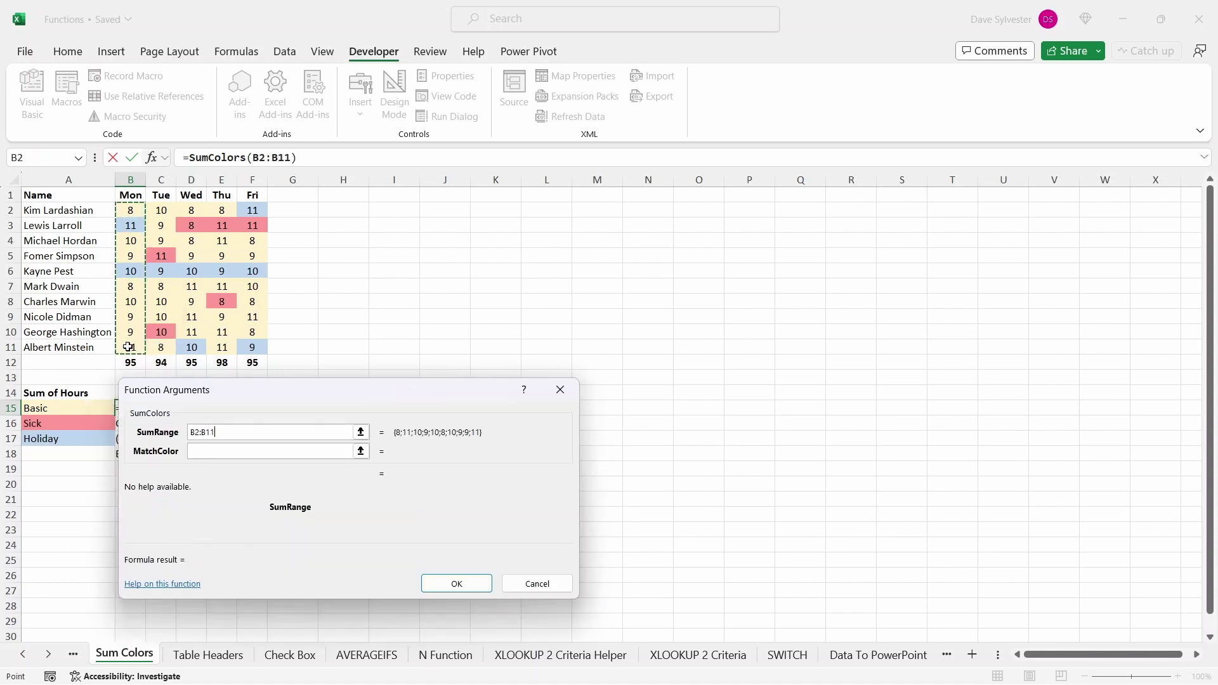
key(F4)
key(F4)
click(240, 449)
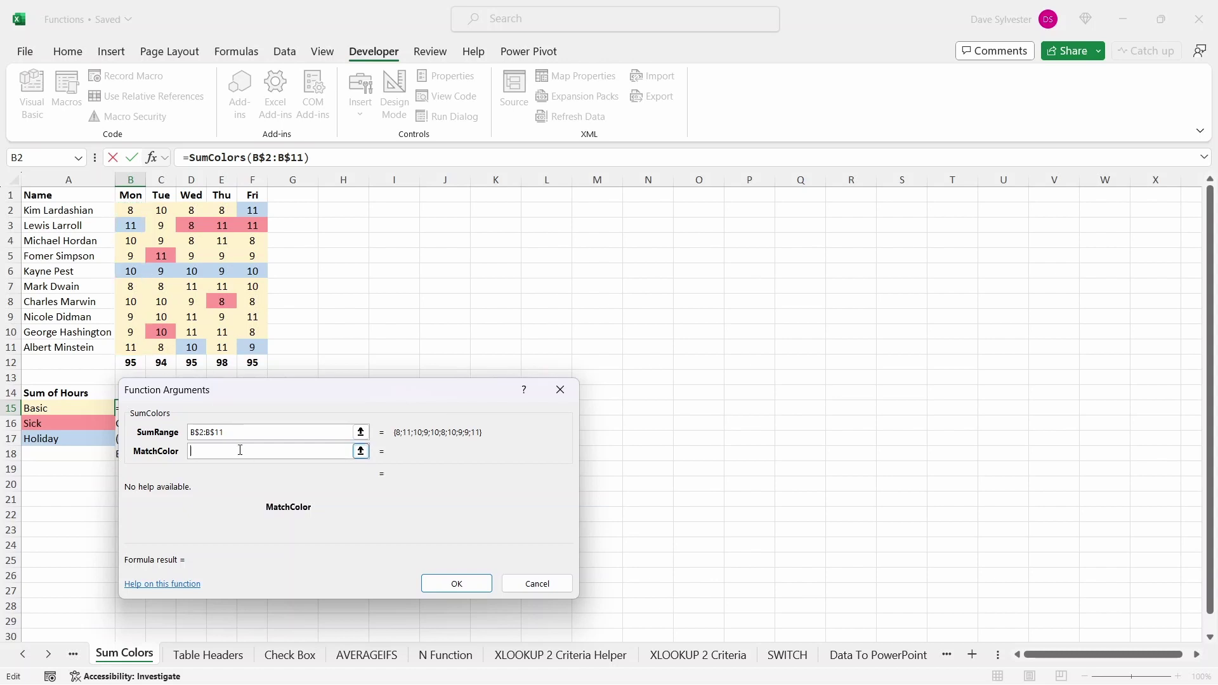
click(87, 407)
key(F4)
key(F4)
key(F4)
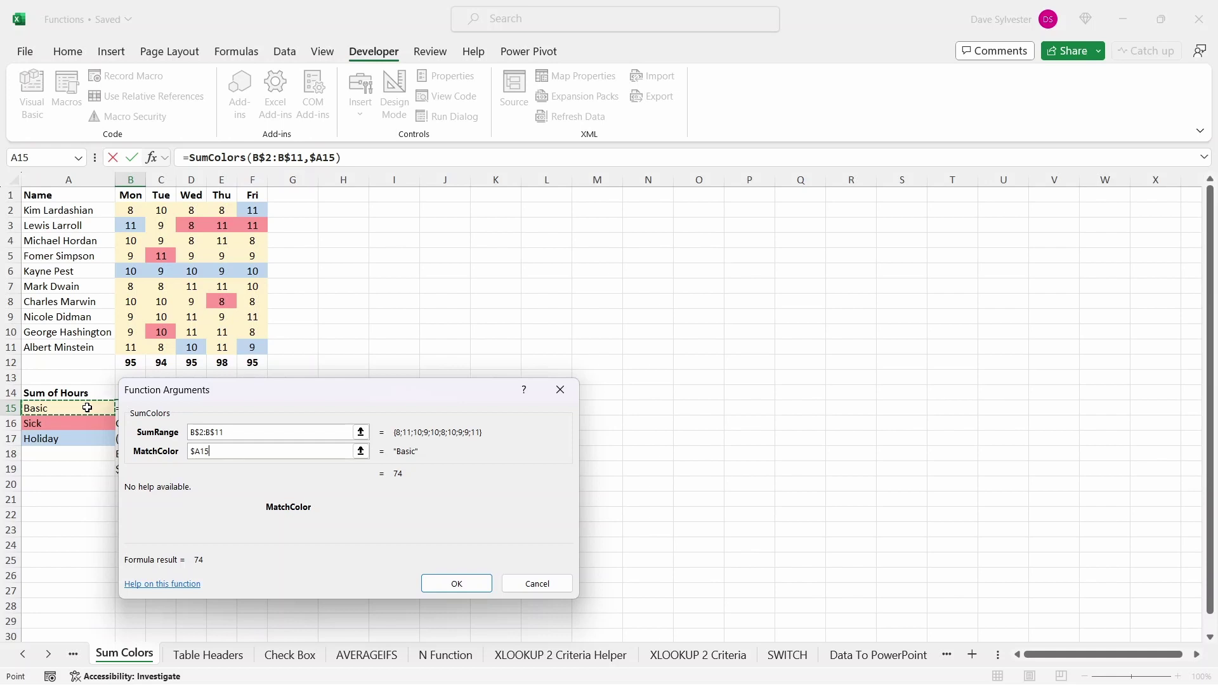
click(466, 582)
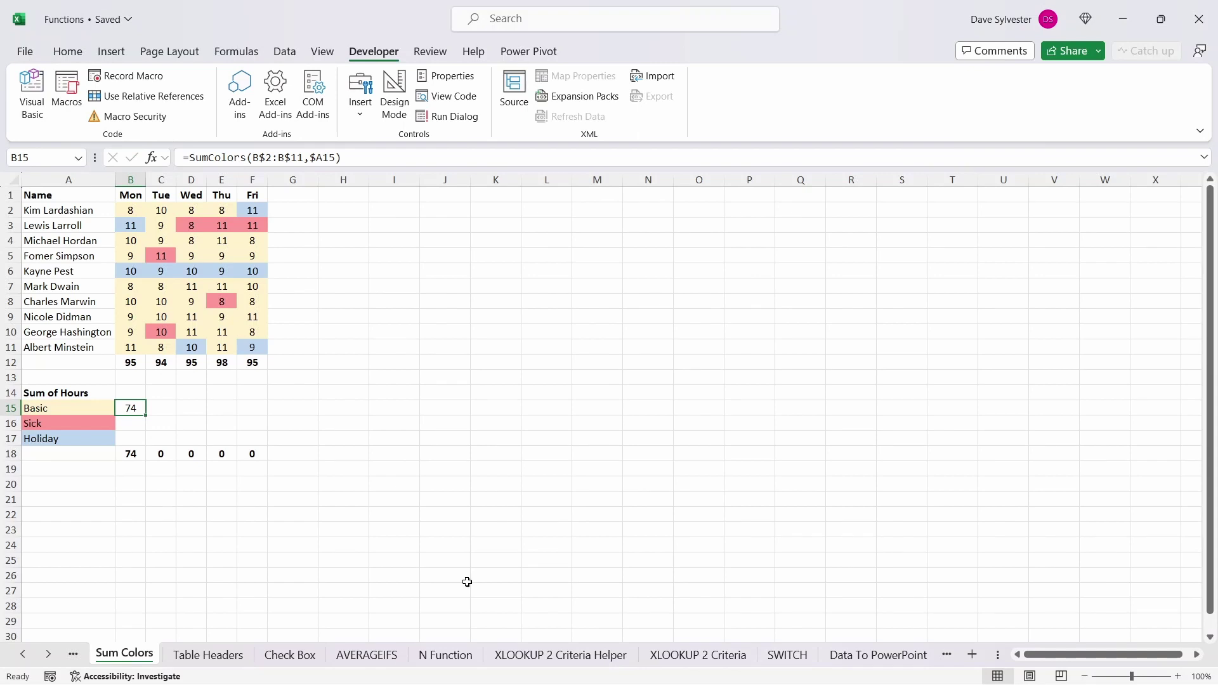
- Copy the B15 formula into B15:F17 for Basic, Sick and Holiday, Monday to Friday
key(ctrl+c)
key(shift+Down)
key(shift+Down)
key(shift+Right)
key(shift+Right)
key(shift+Right)
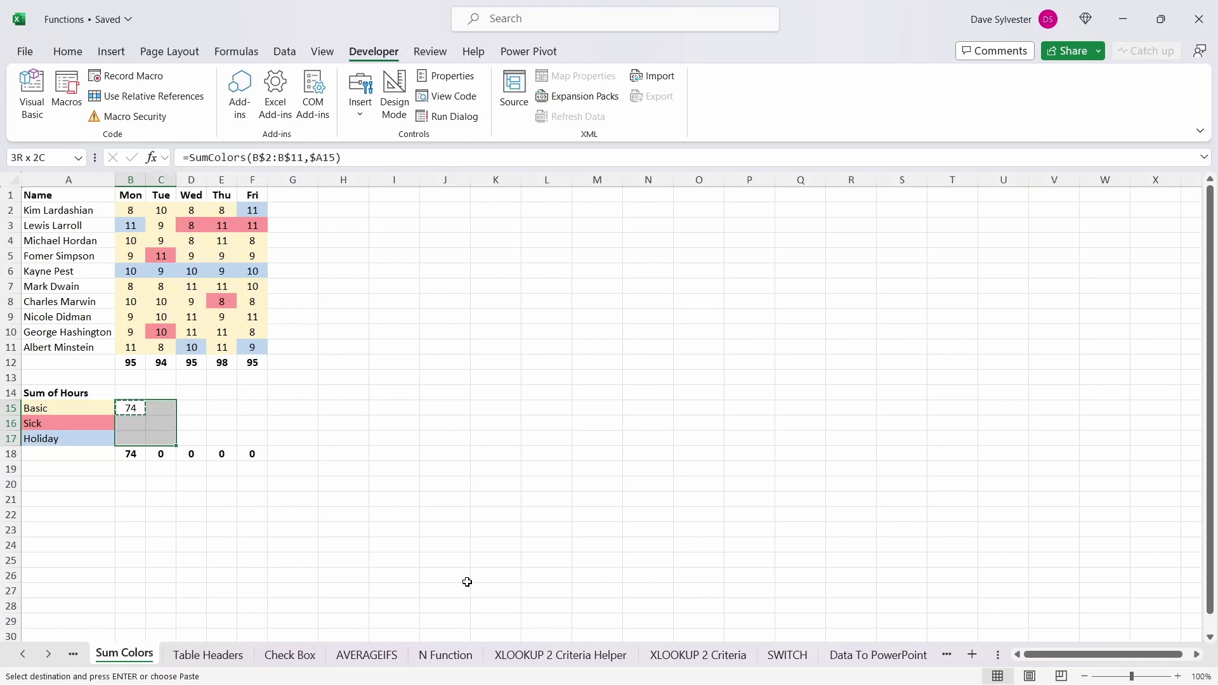
key(shift+Right)
key(ctrl+v)
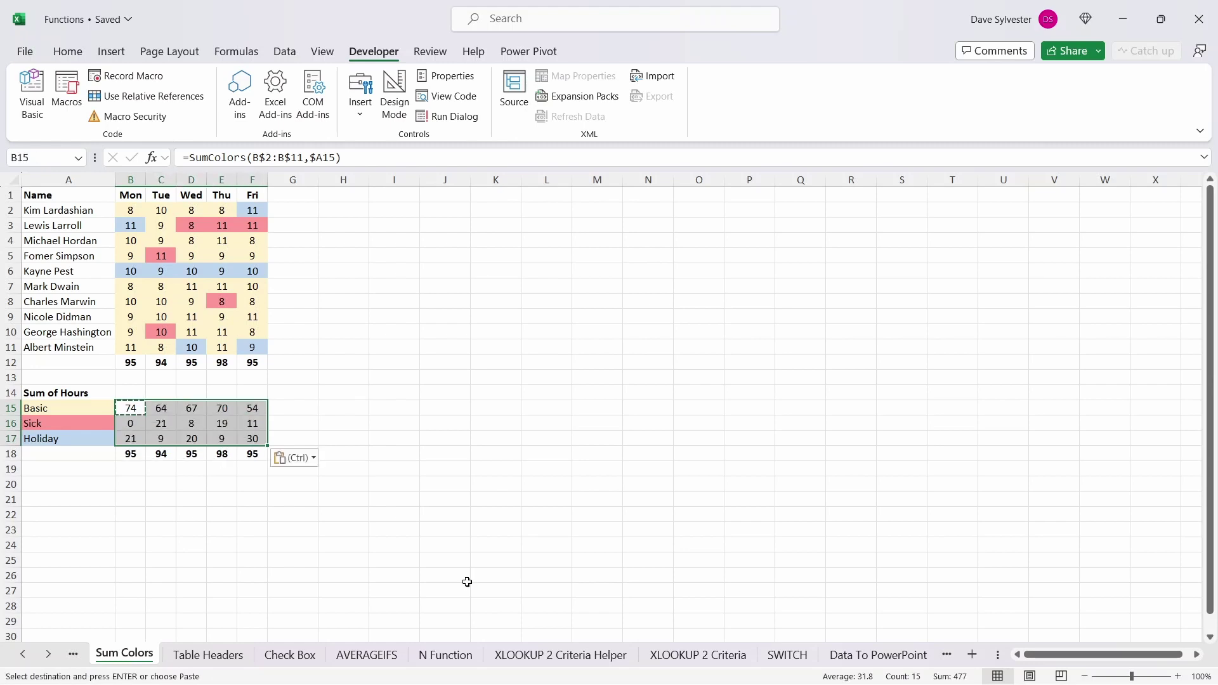
key(Left)
key(Escape)
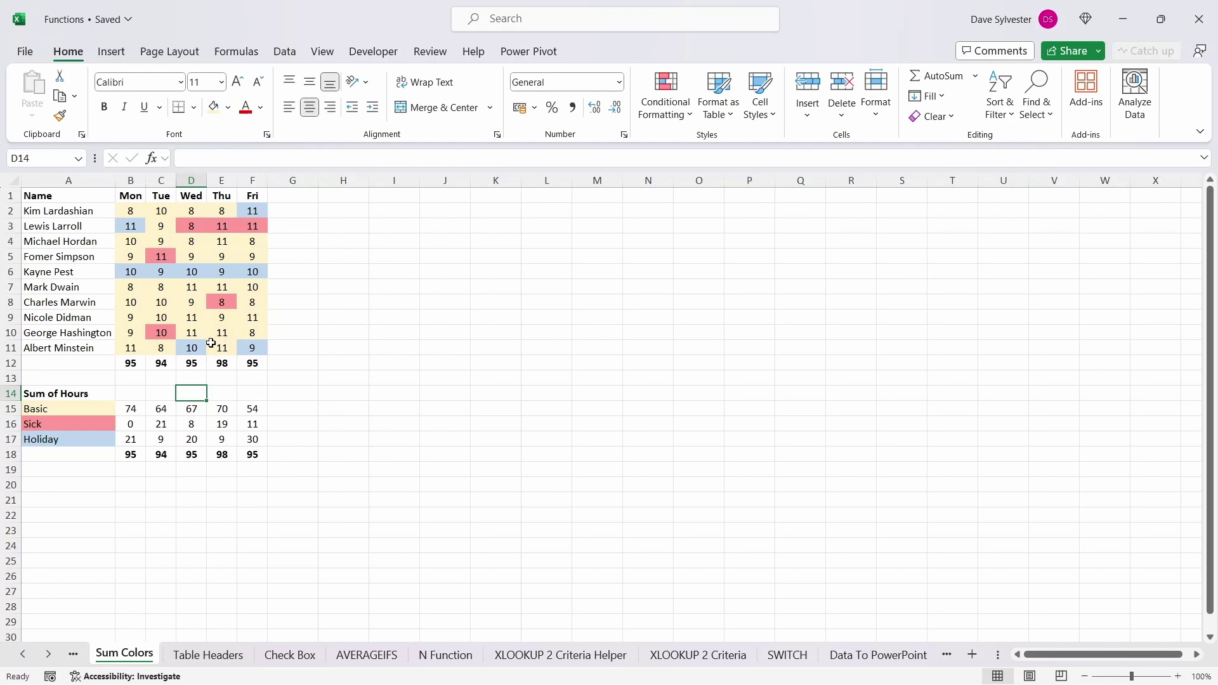
- Test a pink Sick fill on cell D10, then undo it
click(192, 333)
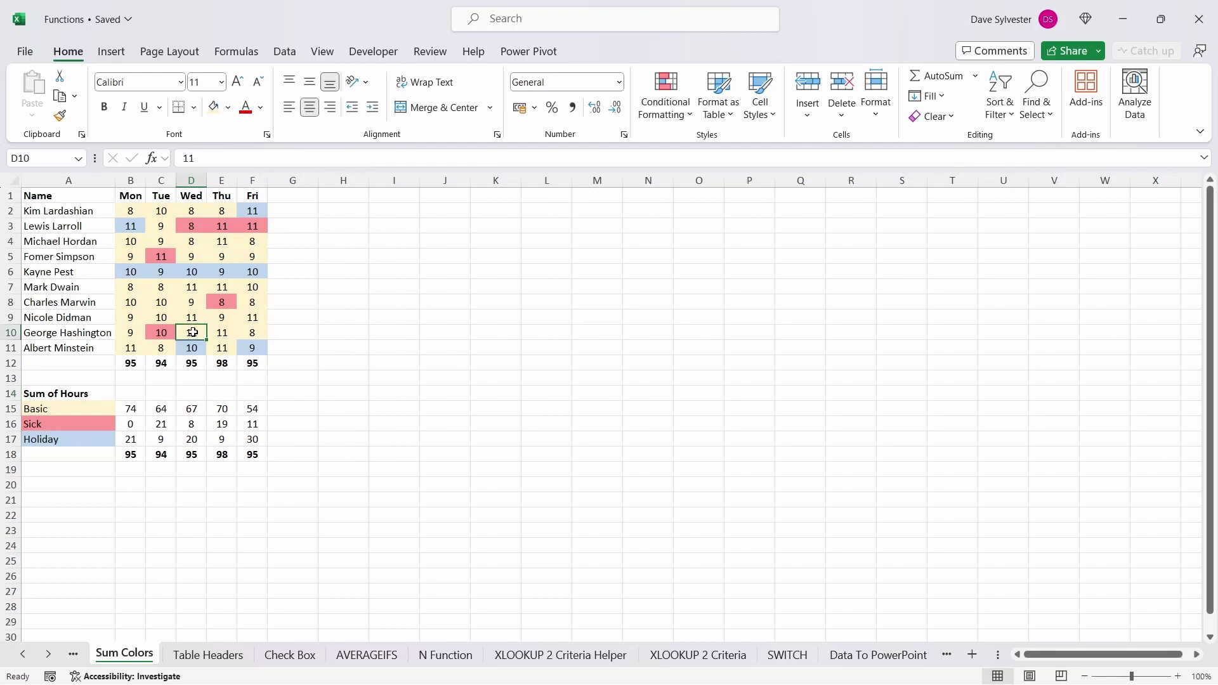
click(228, 107)
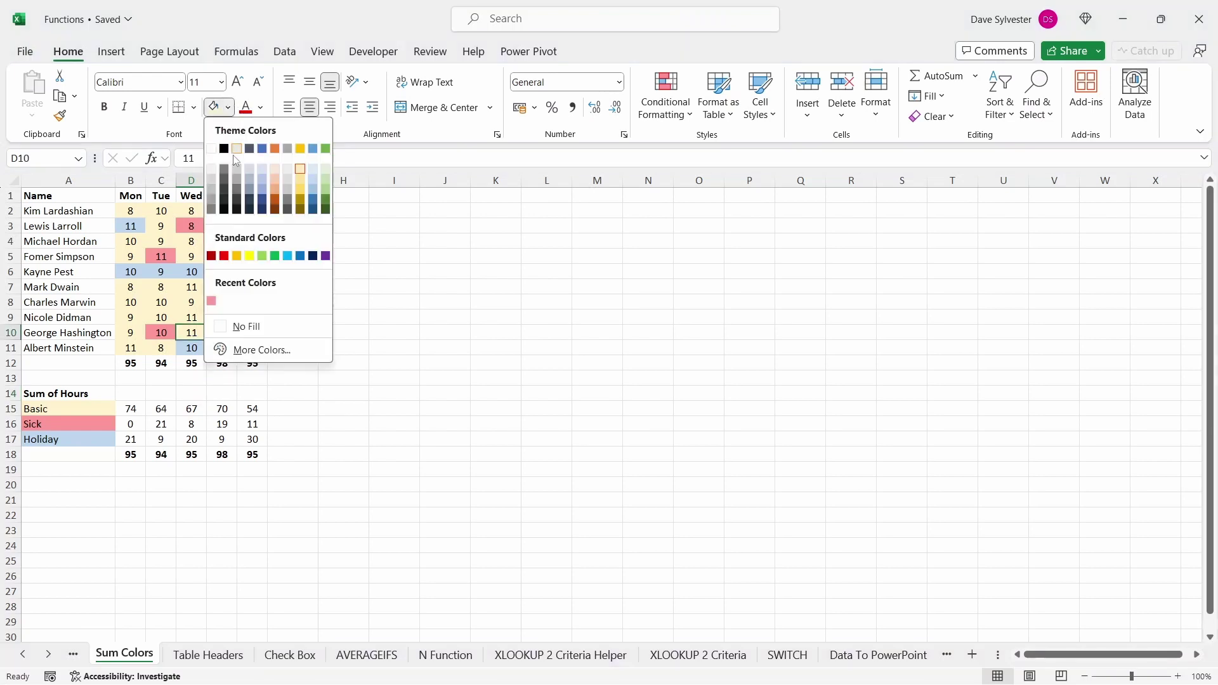
click(211, 301)
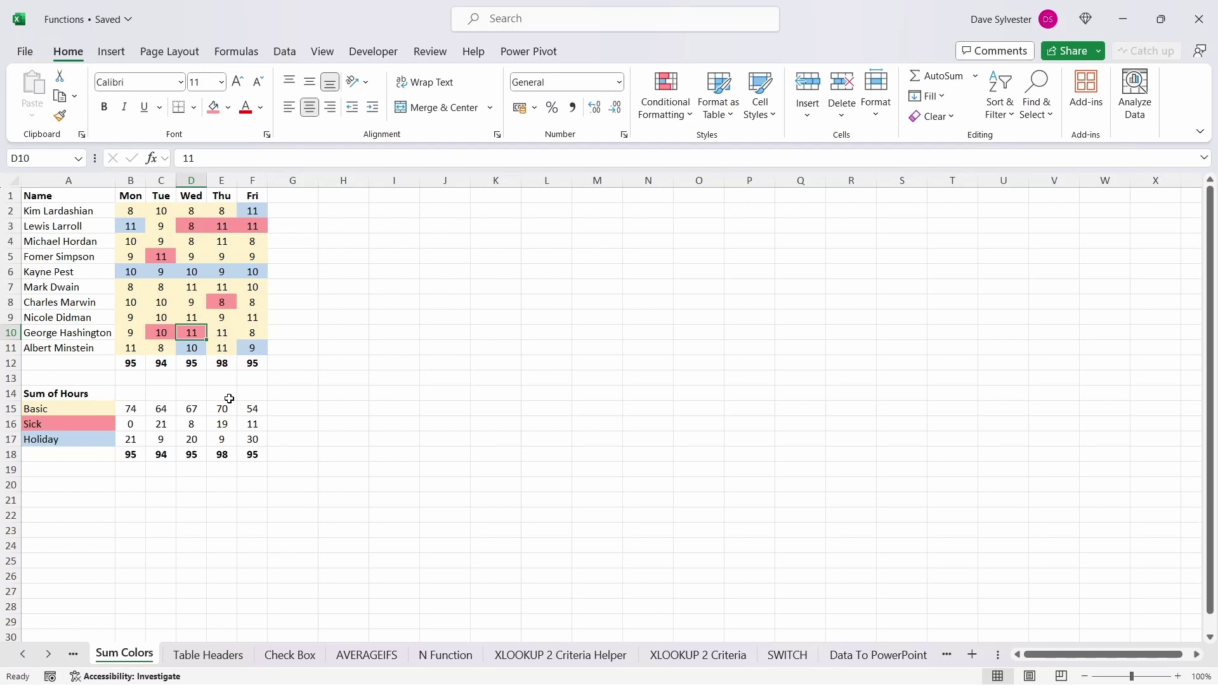
key(ctrl+z)
- Add a Worksheet_SelectionChange handler running ActiveSheet.Calculate to the Sum Colors sheet, then close VBA
right_click(121, 652)
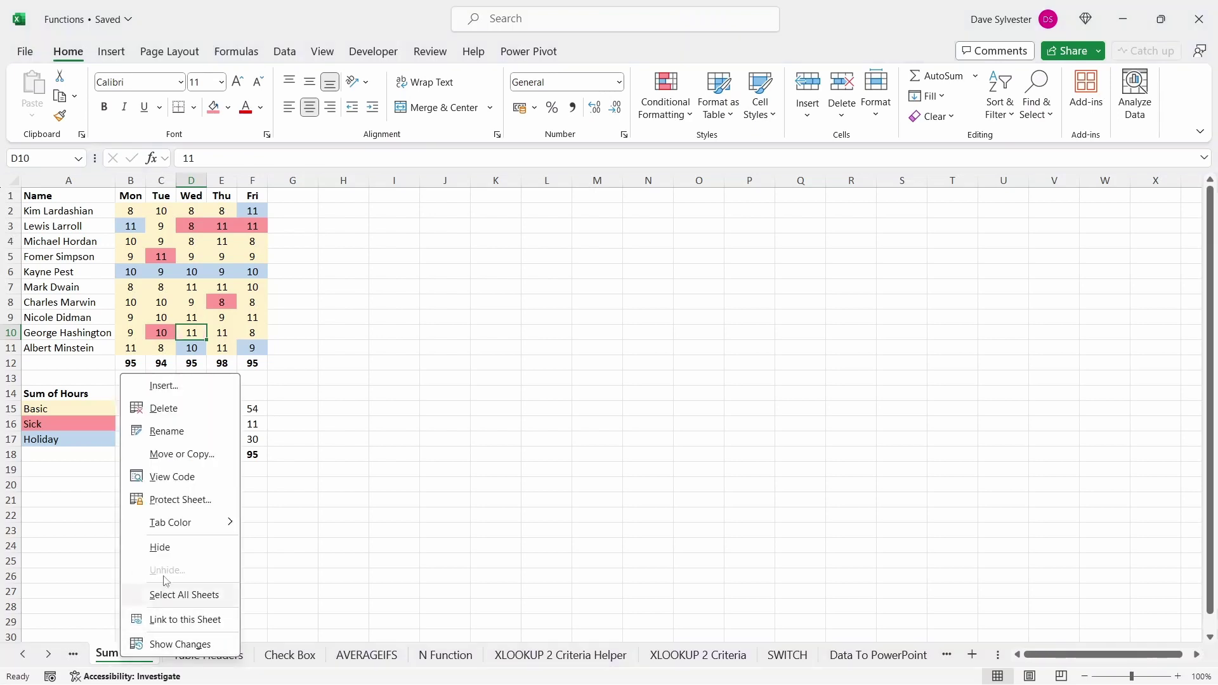
click(211, 476)
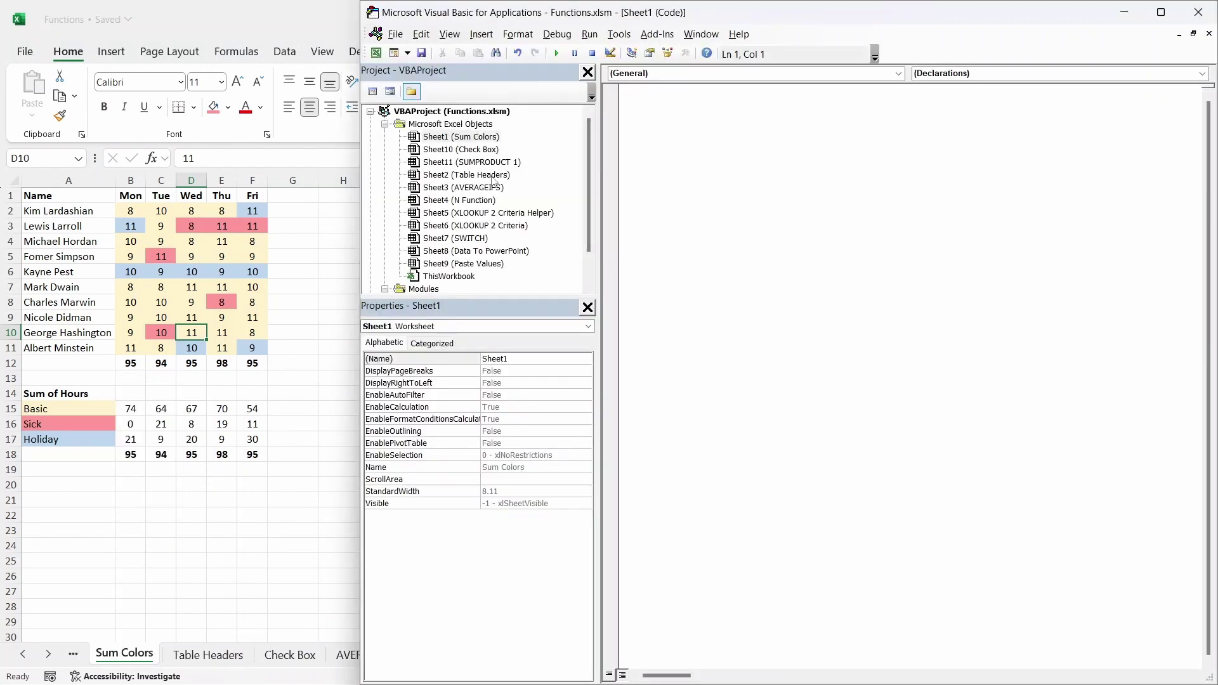
click(853, 114)
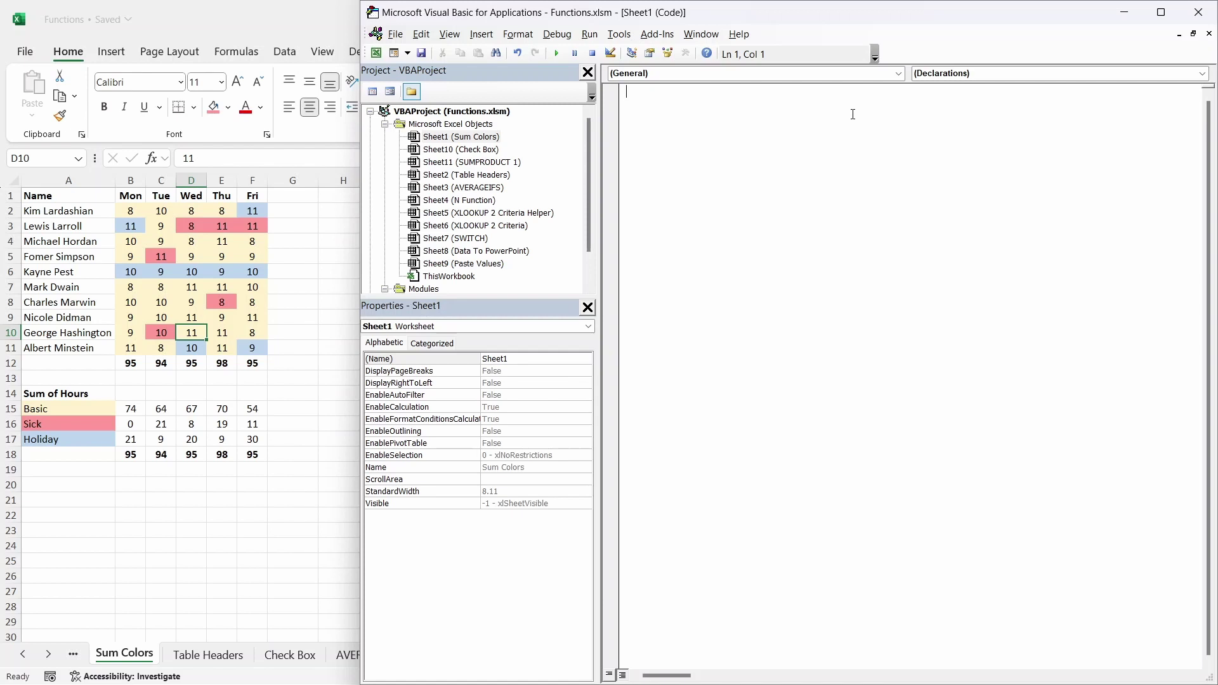
click(899, 74)
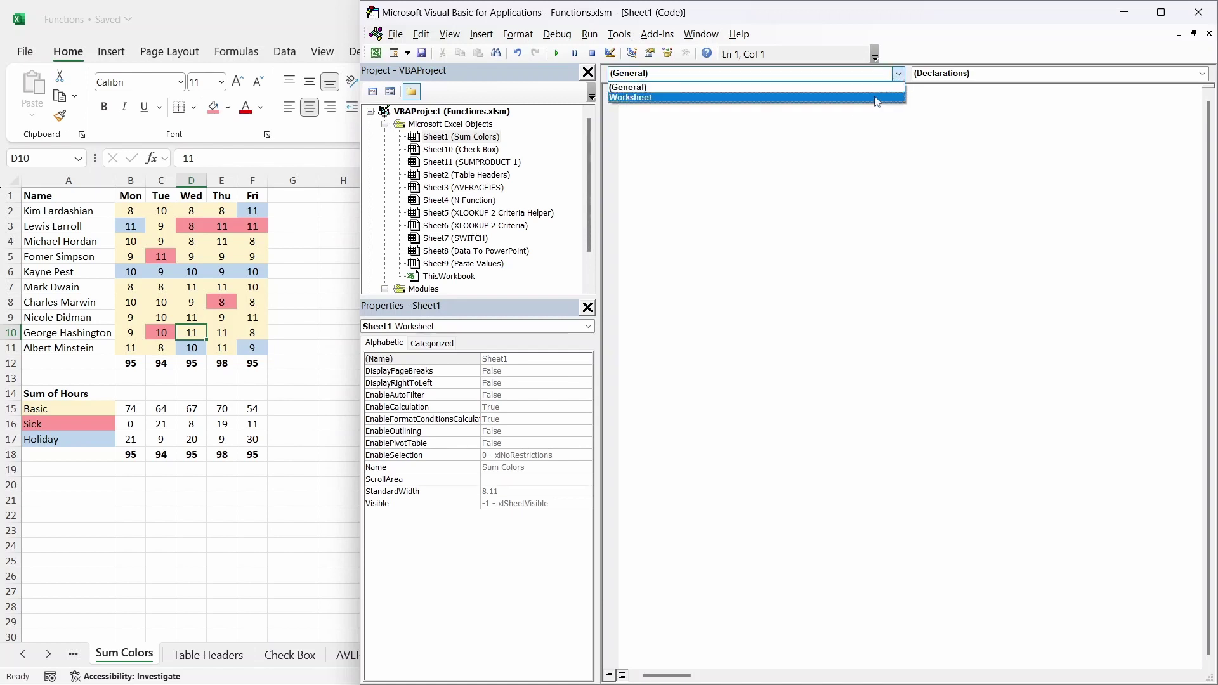
click(879, 99)
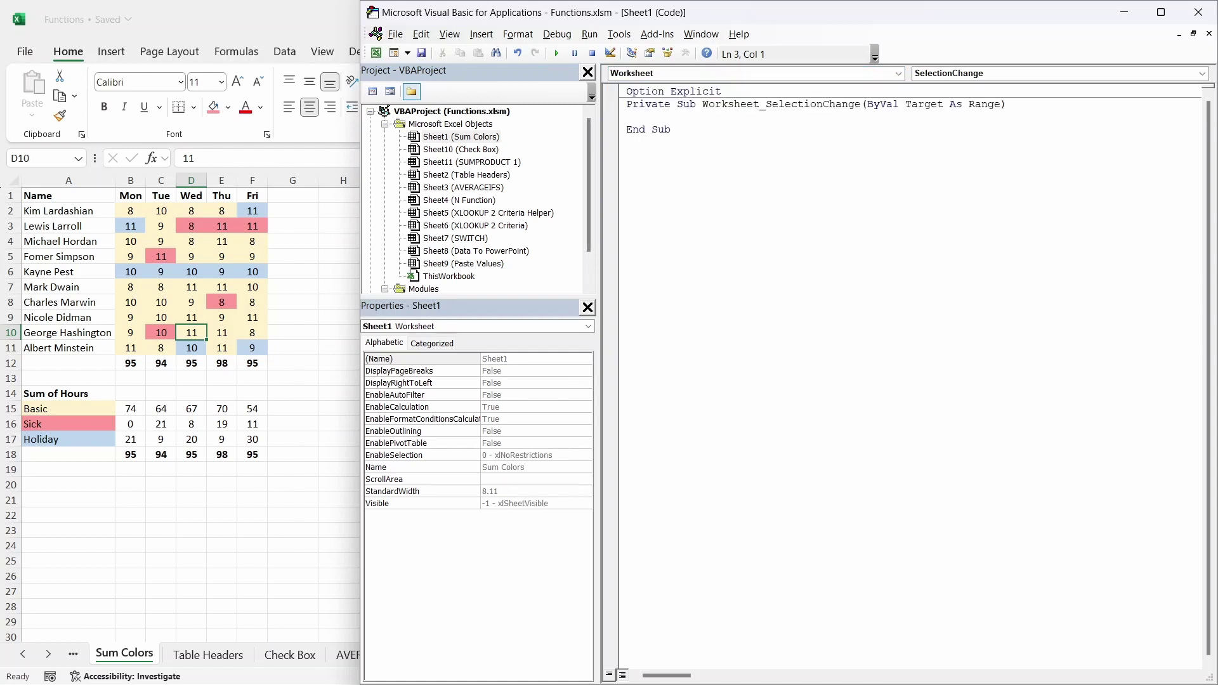
text(ActiveSheet.Ca)
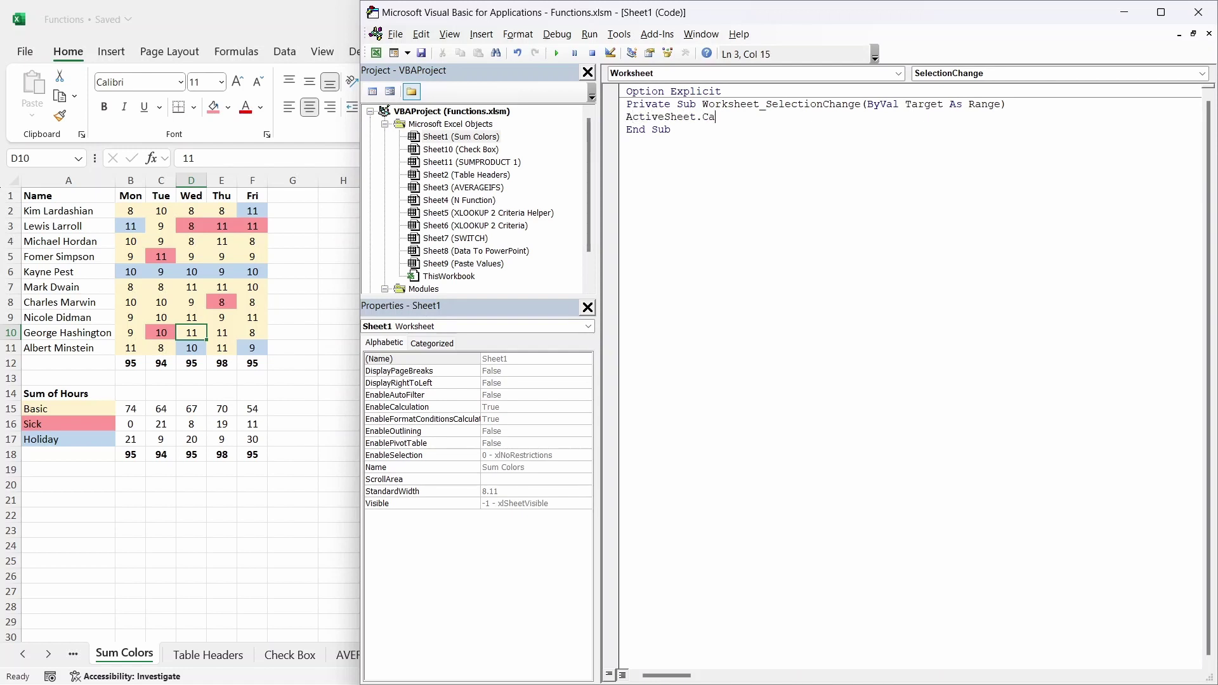
text(lculate)
click(1198, 12)
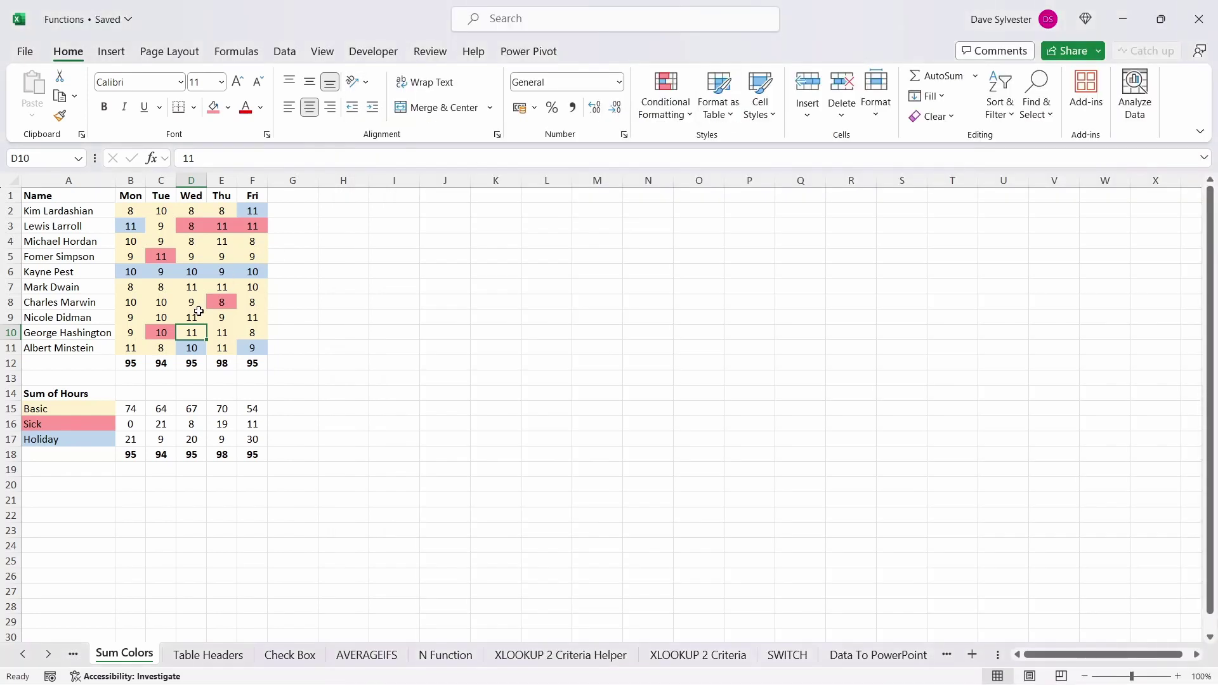
- Fill D10 with the Sick colour and select another cell to refresh Wednesday's totals
click(215, 109)
click(229, 381)
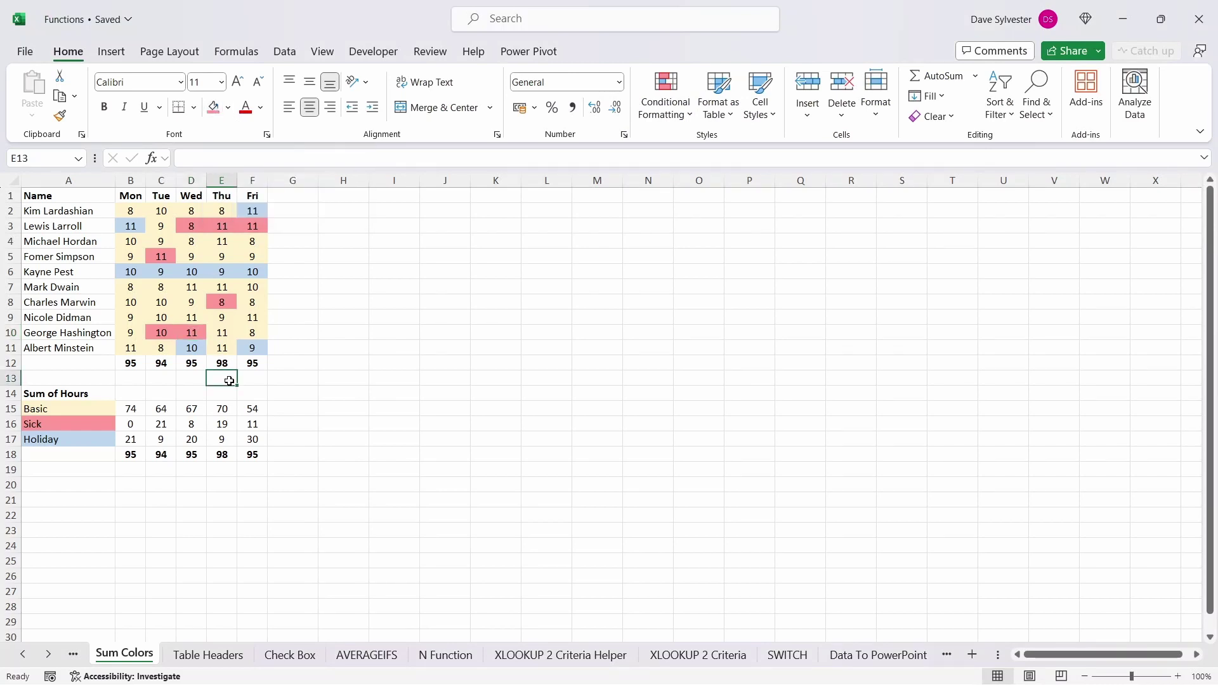